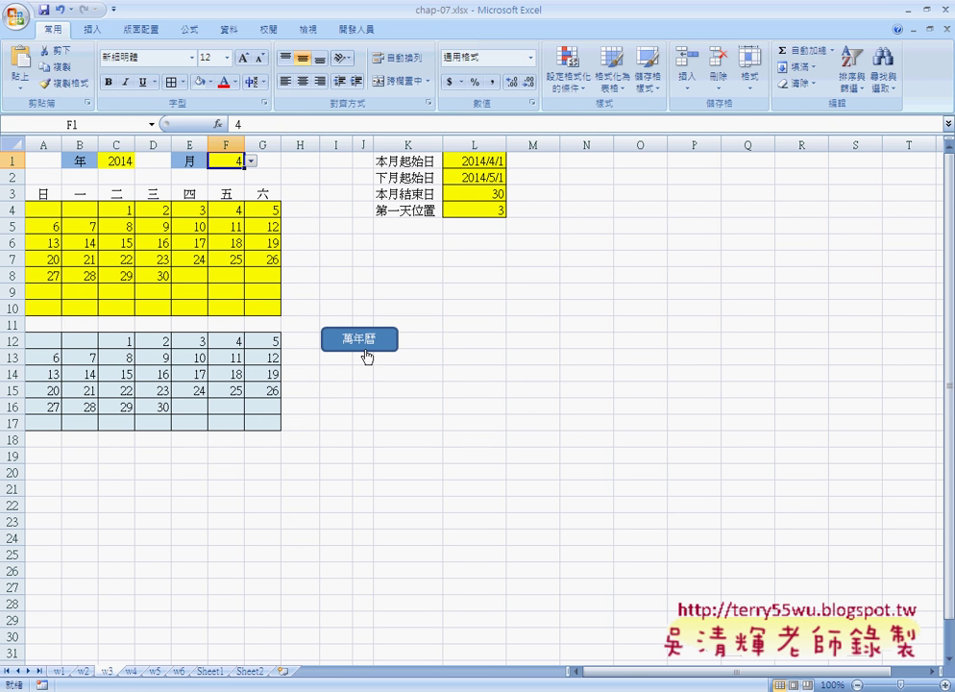
# - Set the month in F1 to 7, rerun the 萬年曆 macro for July 2014, and bring up the VBA editor
pyautogui.click(250, 162)
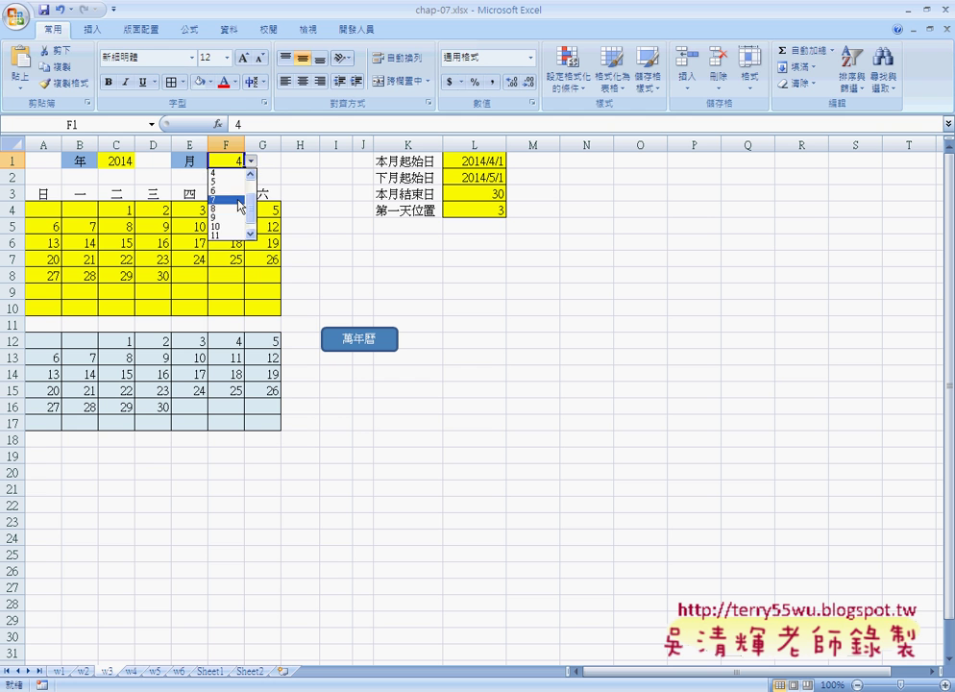
pyautogui.click(219, 214)
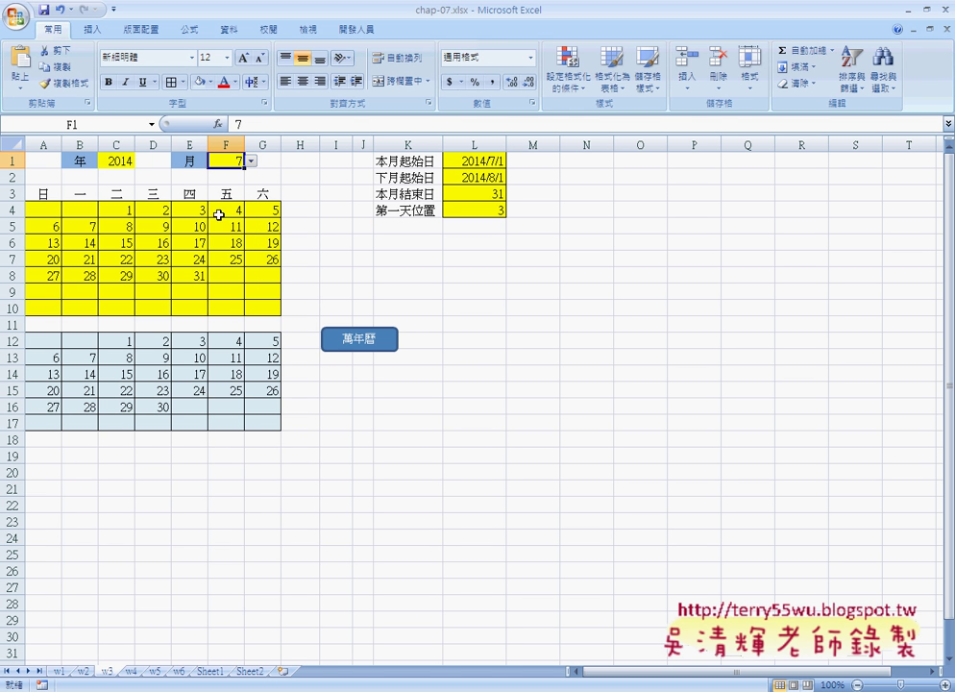
pyautogui.click(361, 341)
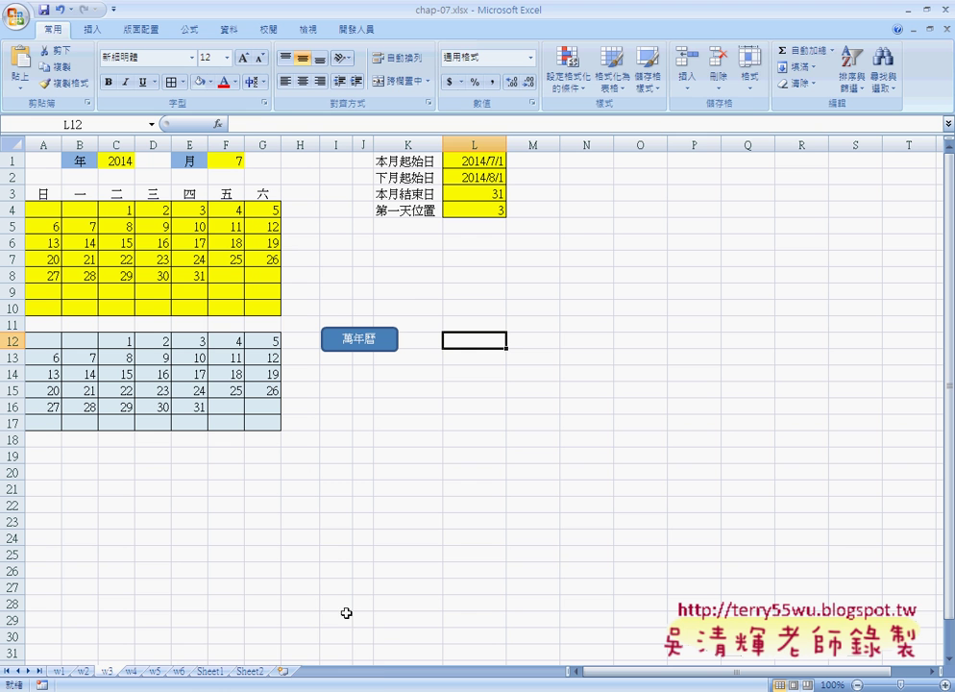
pyautogui.click(233, 685)
pyautogui.click(271, 606)
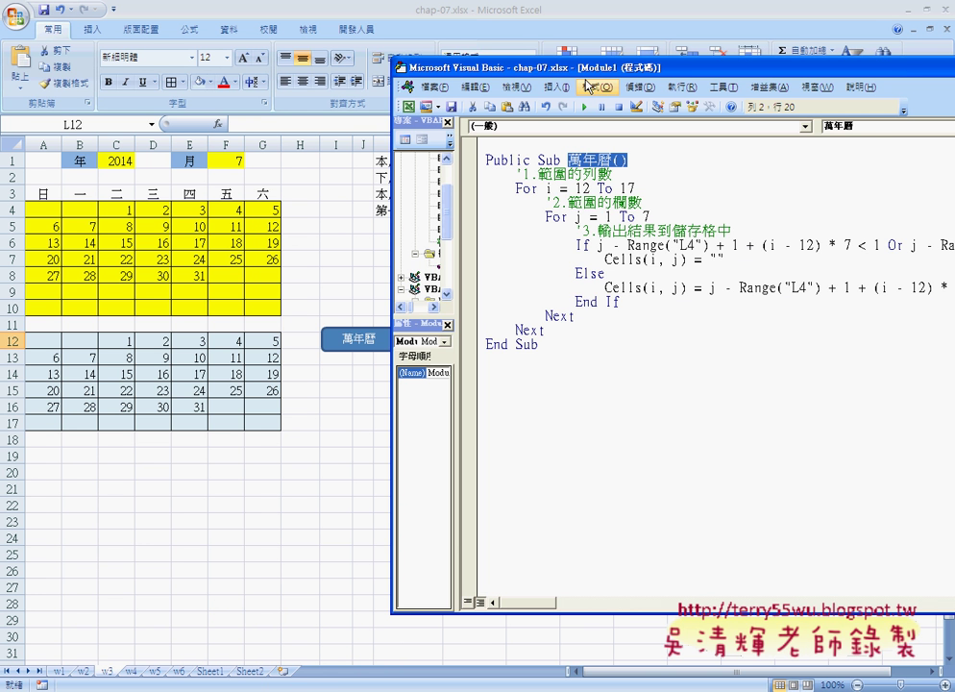
# - Maximize the code window and add a blank line below the '3.輸出結果到儲存格中 comment
pyautogui.doubleClick(585, 70)
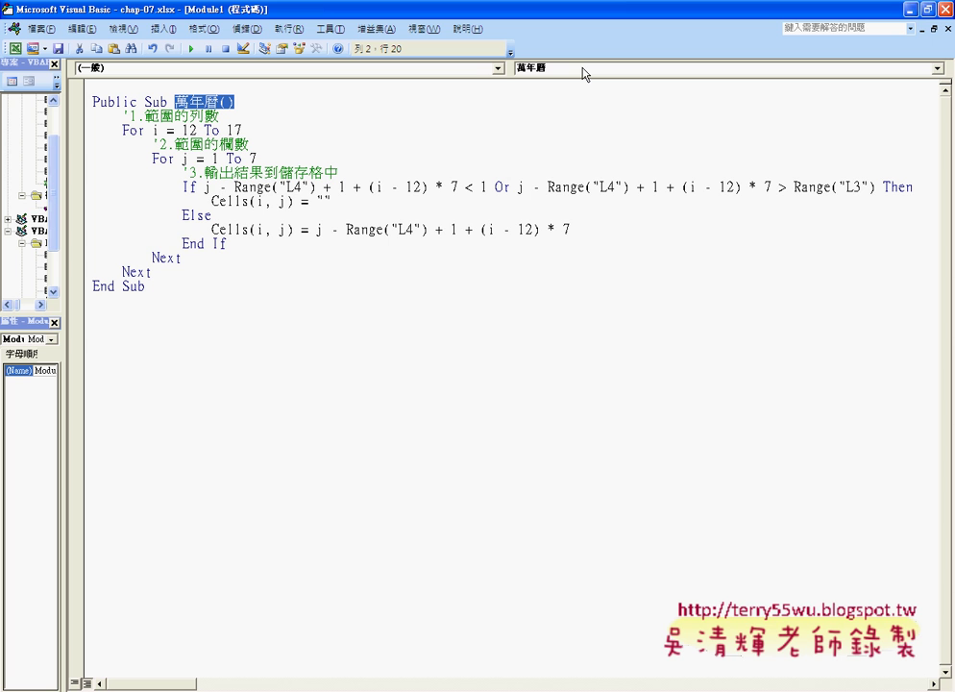
pyautogui.click(204, 186)
pyautogui.moveTo(204, 187)
pyautogui.mouseDown()
pyautogui.moveTo(482, 187)
pyautogui.moveTo(459, 186)
pyautogui.mouseUp()
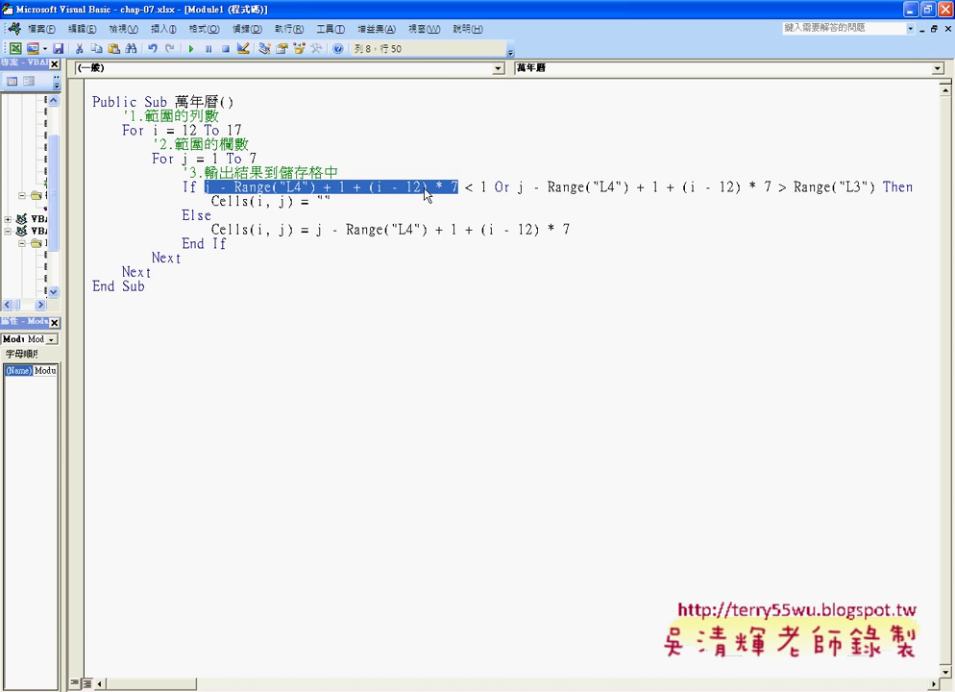
pyautogui.click(356, 171)
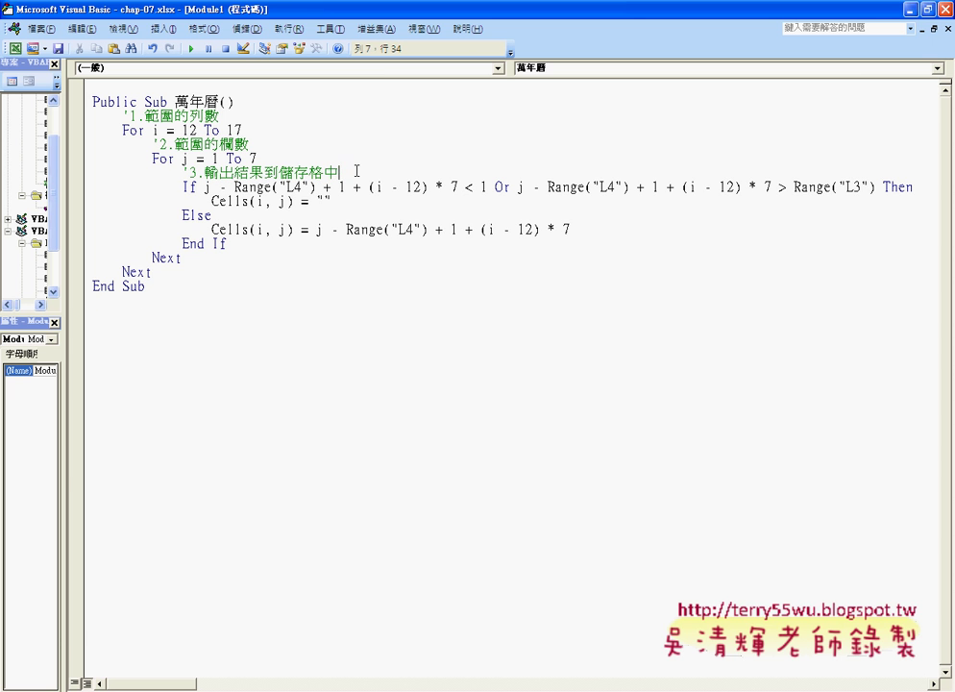
pyautogui.press('Return')
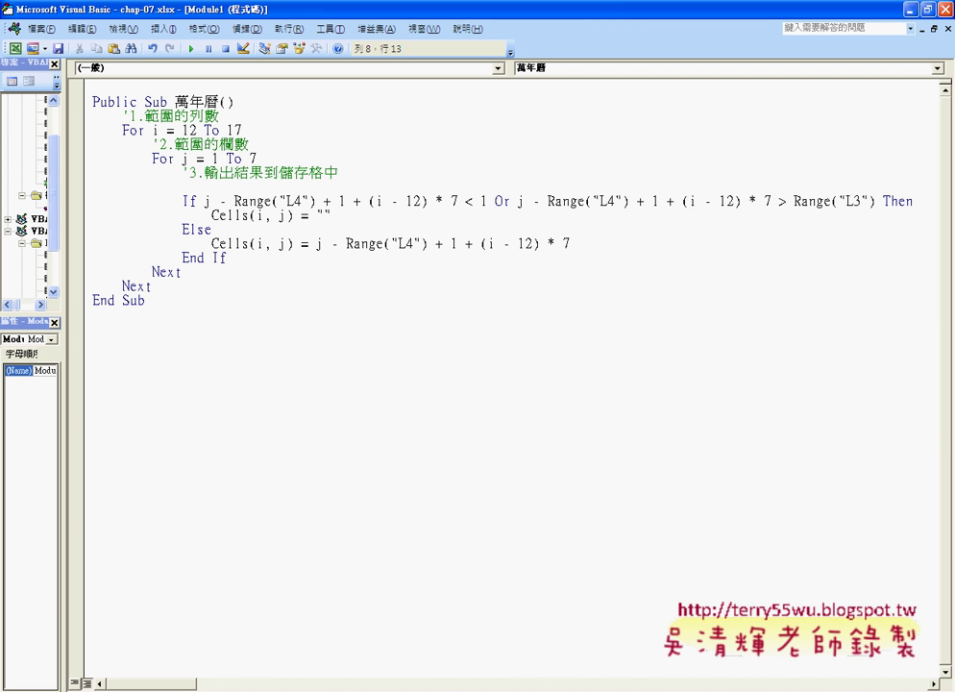
# - Type x= on the new line above the If statement and dismiss the compile error
pyautogui.hotkey('ctrl', 'space')
pyautogui.press('Escape')
pyautogui.write('x')
pyautogui.write('=')
pyautogui.click(211, 201)
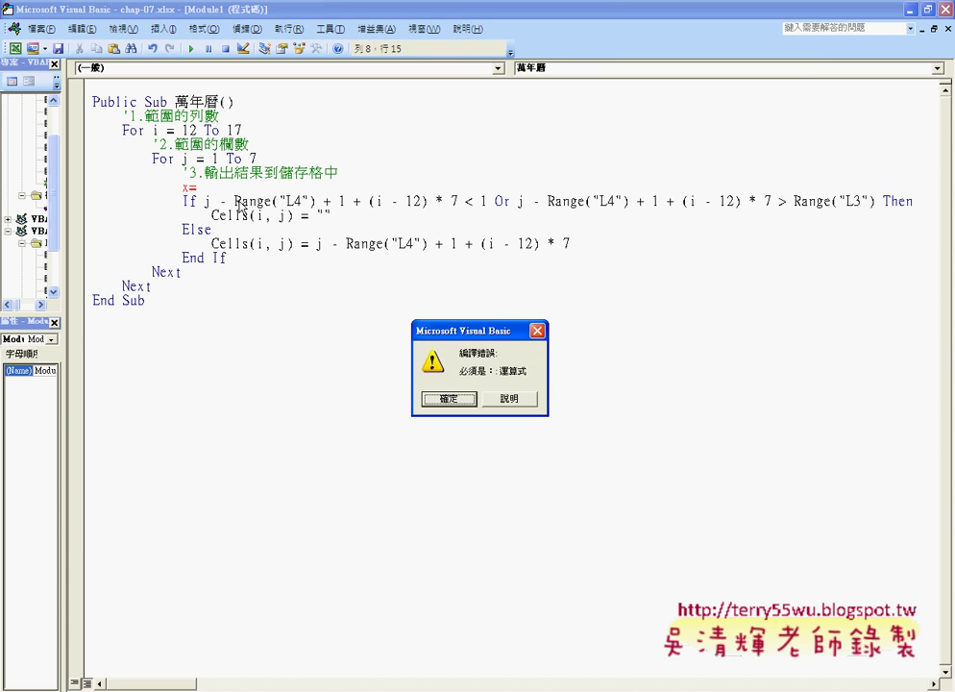
pyautogui.click(449, 405)
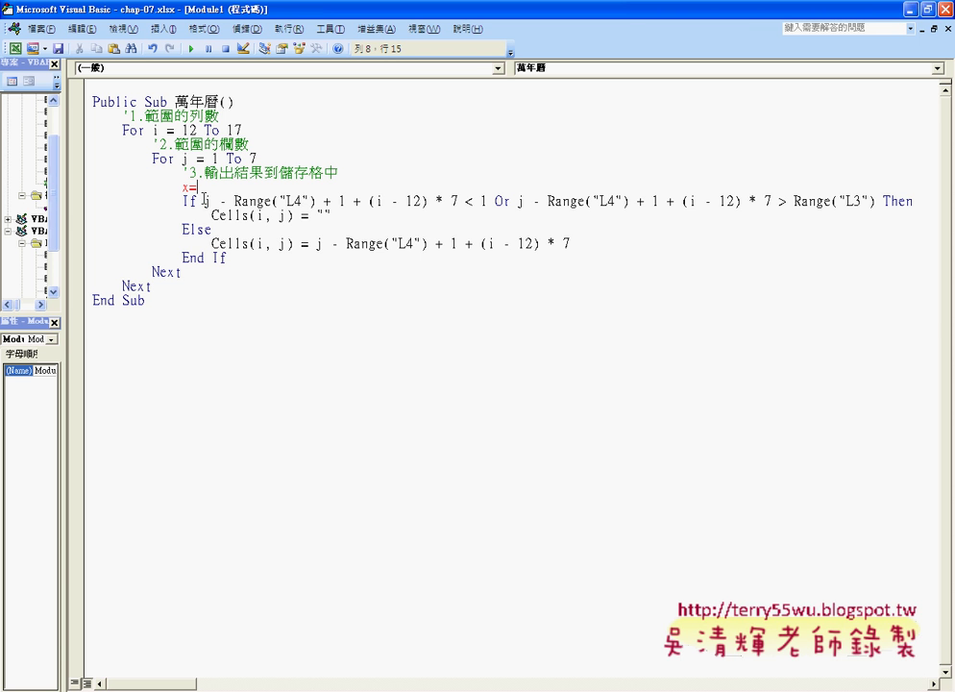
# - Move the day-number expression j - Range("L4") + 1 + (i - 12) * 7 after x= and replace its first If copy with x
pyautogui.moveTo(205, 200); pyautogui.dragTo(458, 201)
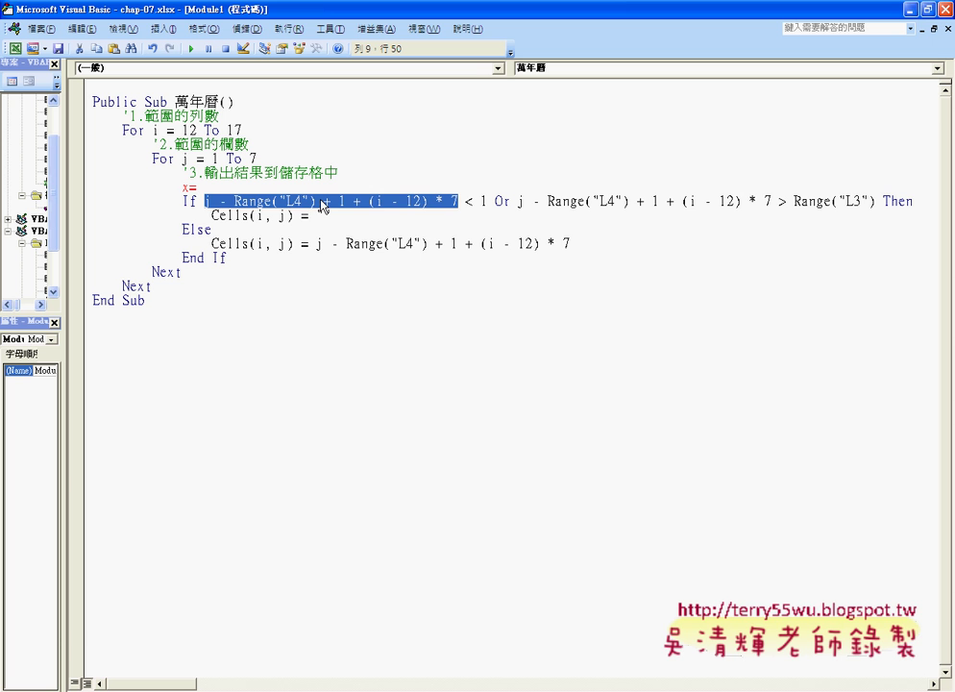
pyautogui.moveTo(322, 206); pyautogui.dragTo(314, 190)
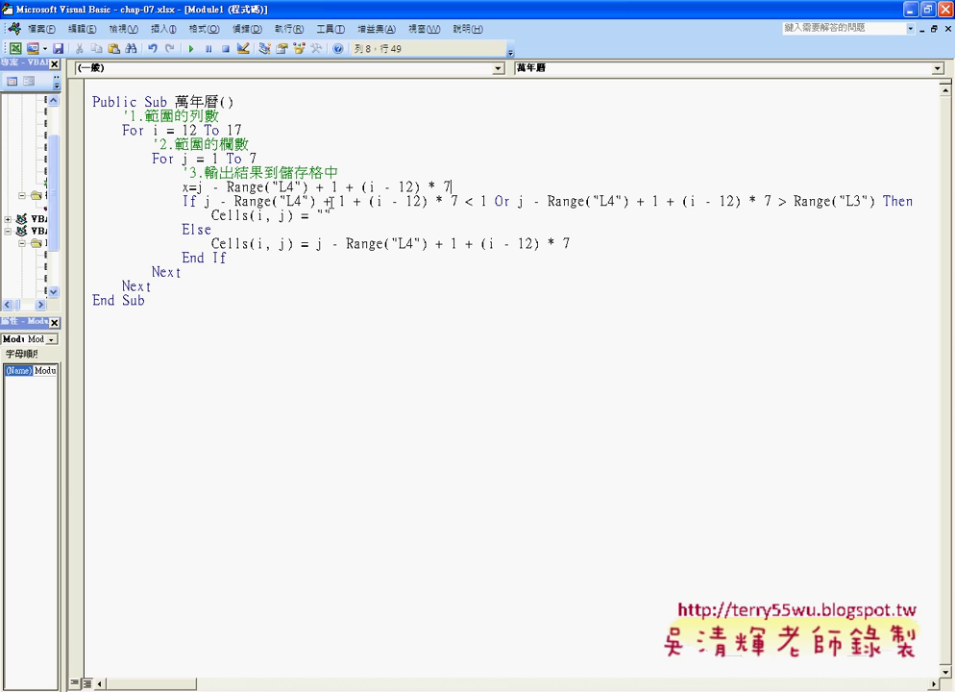
pyautogui.moveTo(458, 202); pyautogui.dragTo(205, 202)
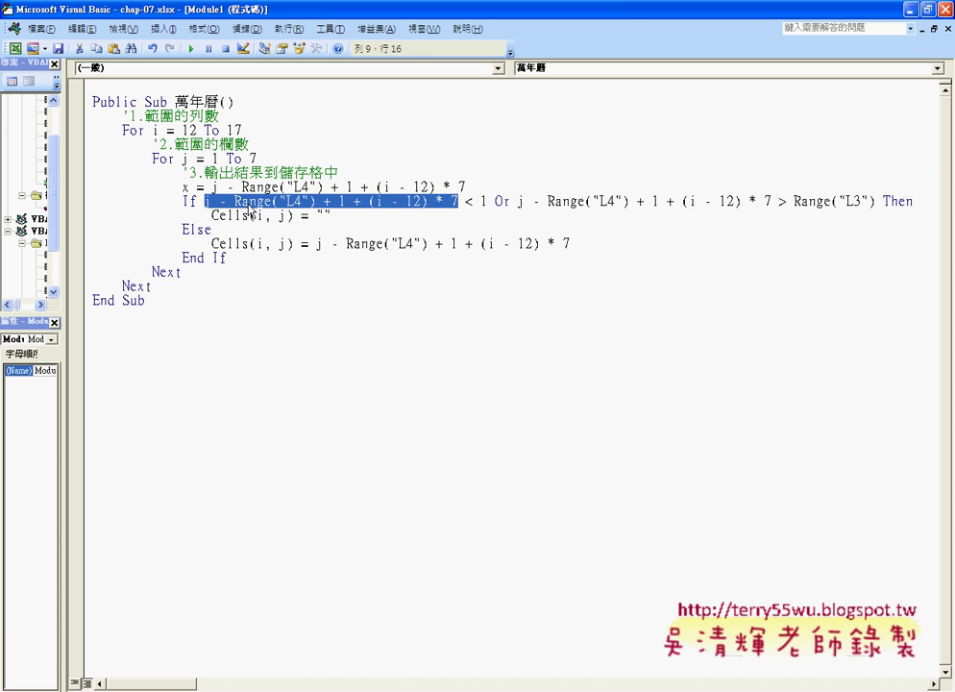
pyautogui.write('x')
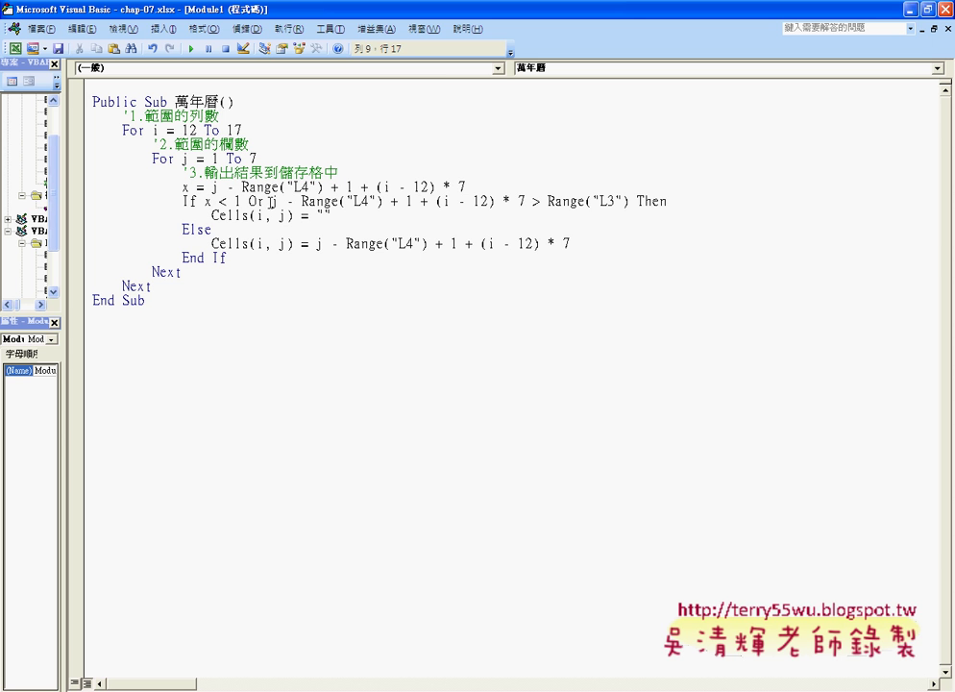
# - Replace the second If copy and the Else branch's expression with x
pyautogui.moveTo(272, 202); pyautogui.dragTo(525, 203)
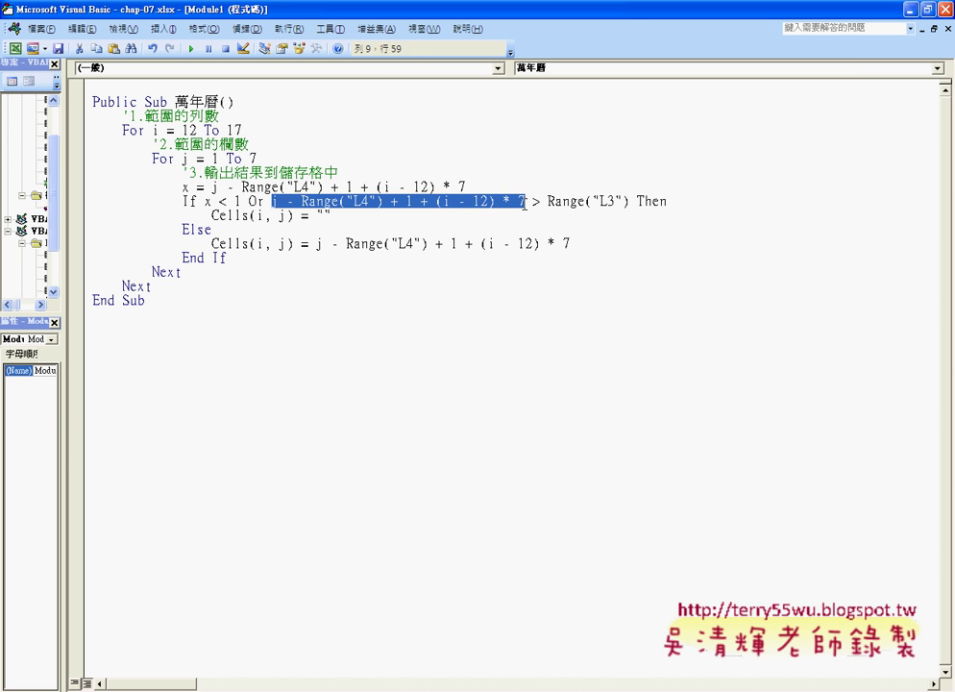
pyautogui.write('x < 1 Or x')
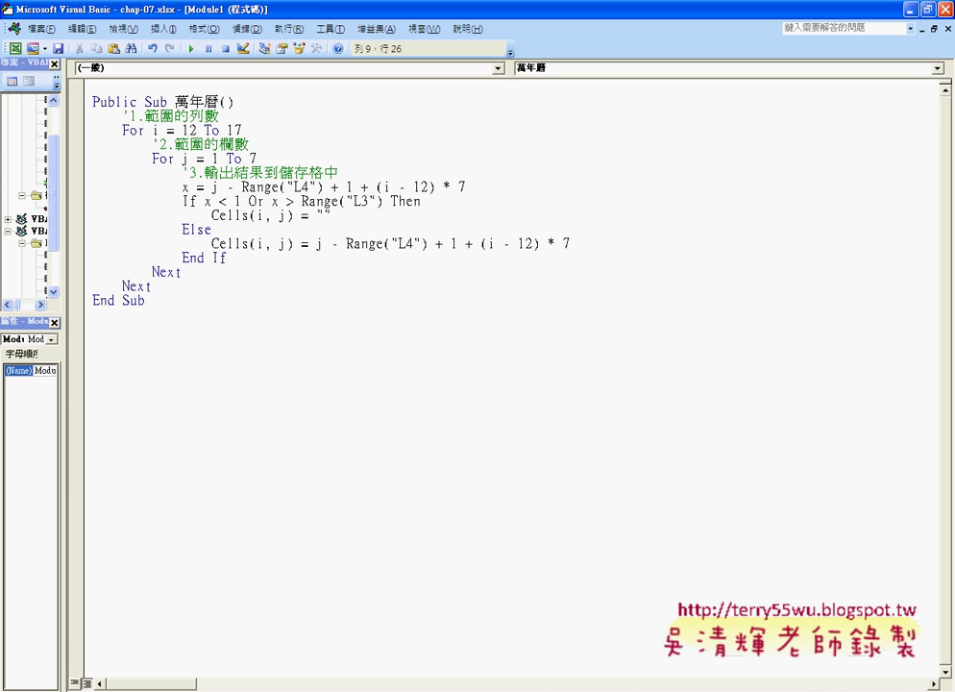
pyautogui.moveTo(316, 244); pyautogui.dragTo(572, 242)
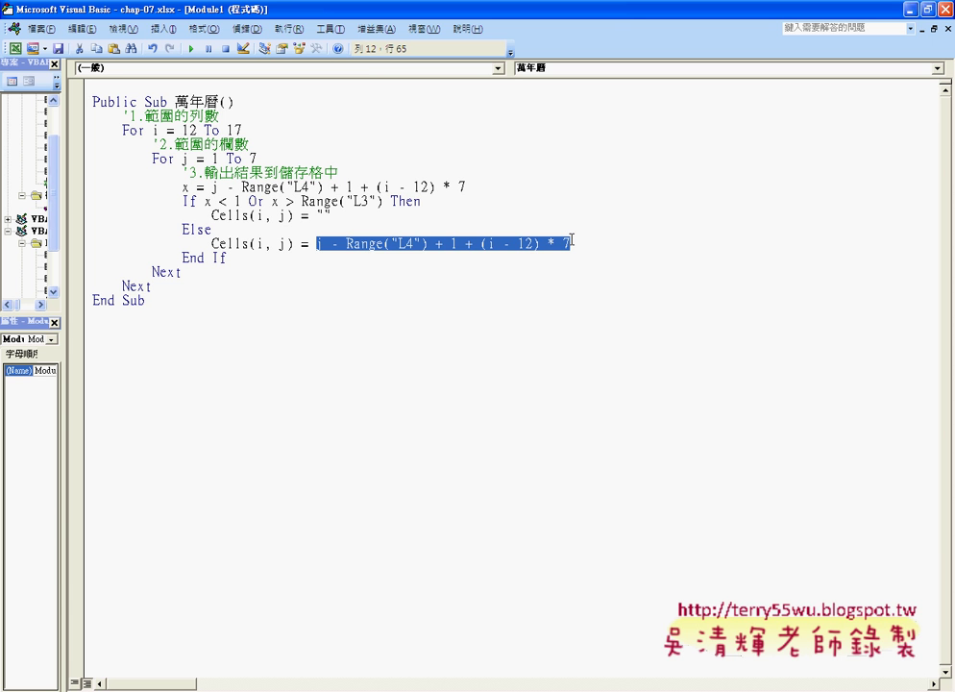
pyautogui.write('x')
pyautogui.click(511, 342)
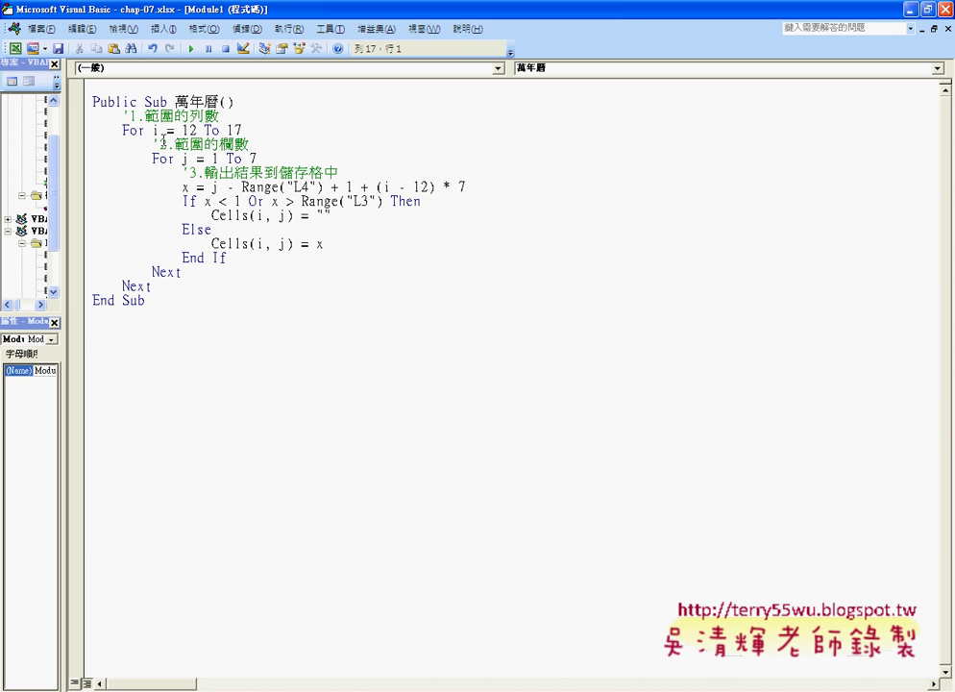
pyautogui.doubleClick(157, 131)
pyautogui.click(184, 186)
pyautogui.doubleClick(184, 186)
pyautogui.moveTo(212, 186); pyautogui.dragTo(467, 187)
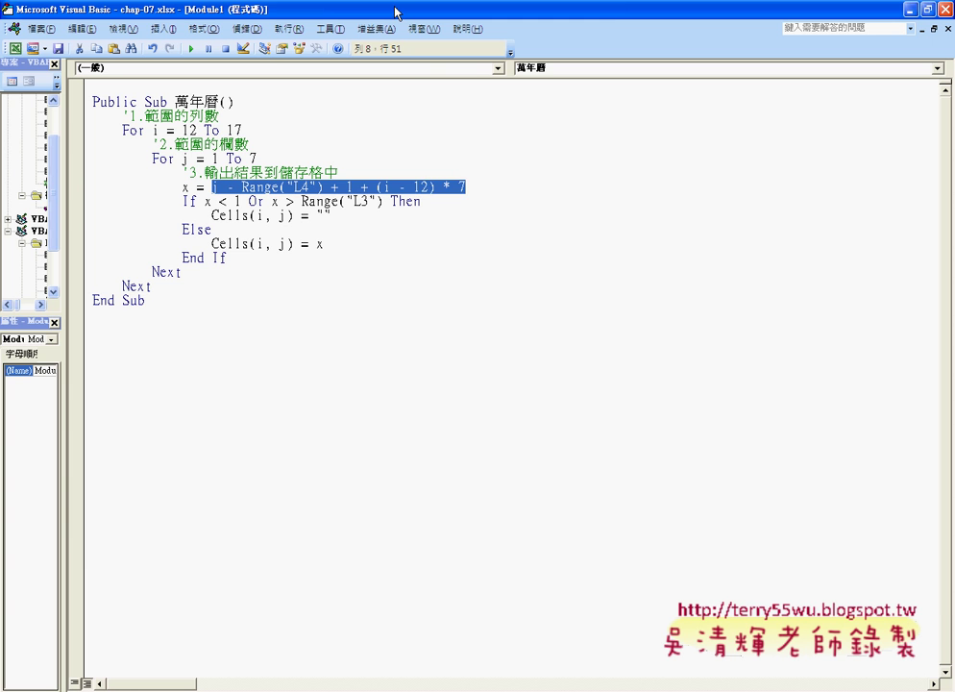
# - Clear A12:G17 and rerun the revised 萬年曆 macro to rebuild July 2014
pyautogui.moveTo(327, 11); pyautogui.dragTo(415, 81)
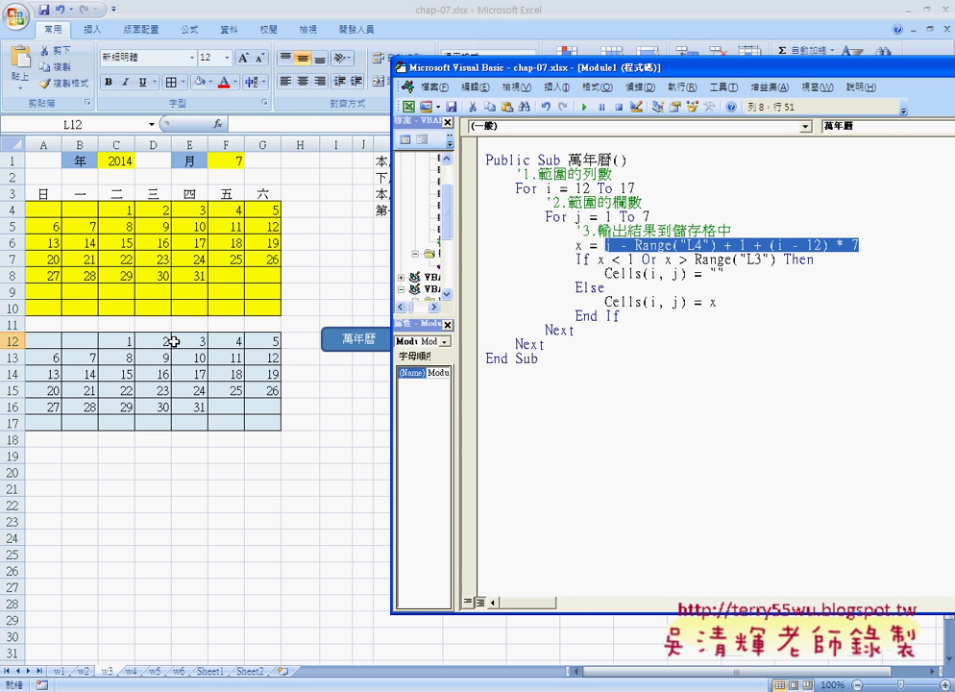
pyautogui.moveTo(43, 341); pyautogui.dragTo(264, 421)
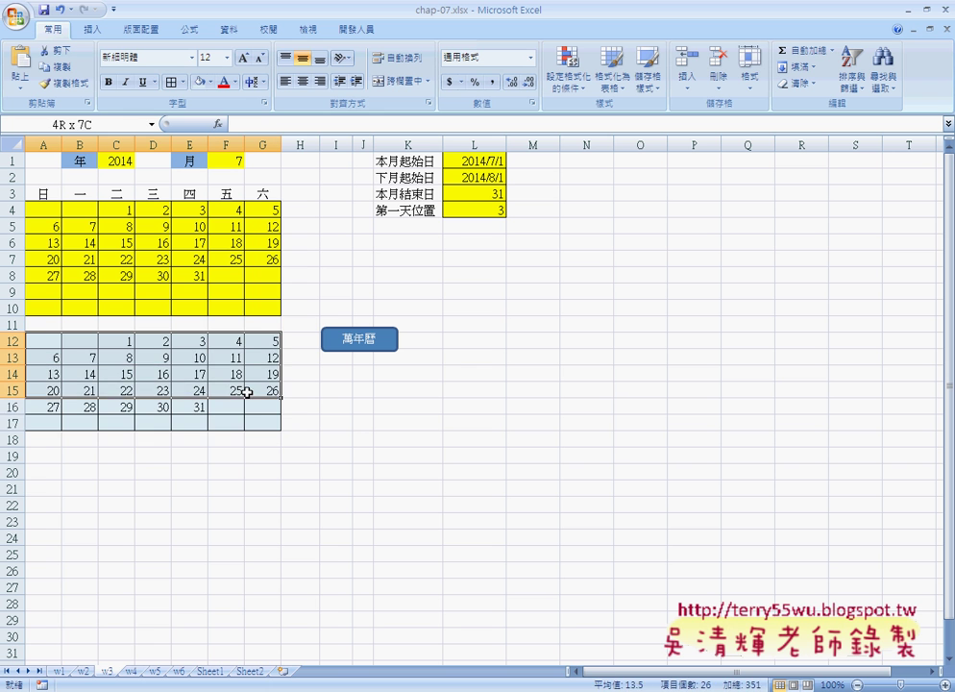
pyautogui.press('Delete')
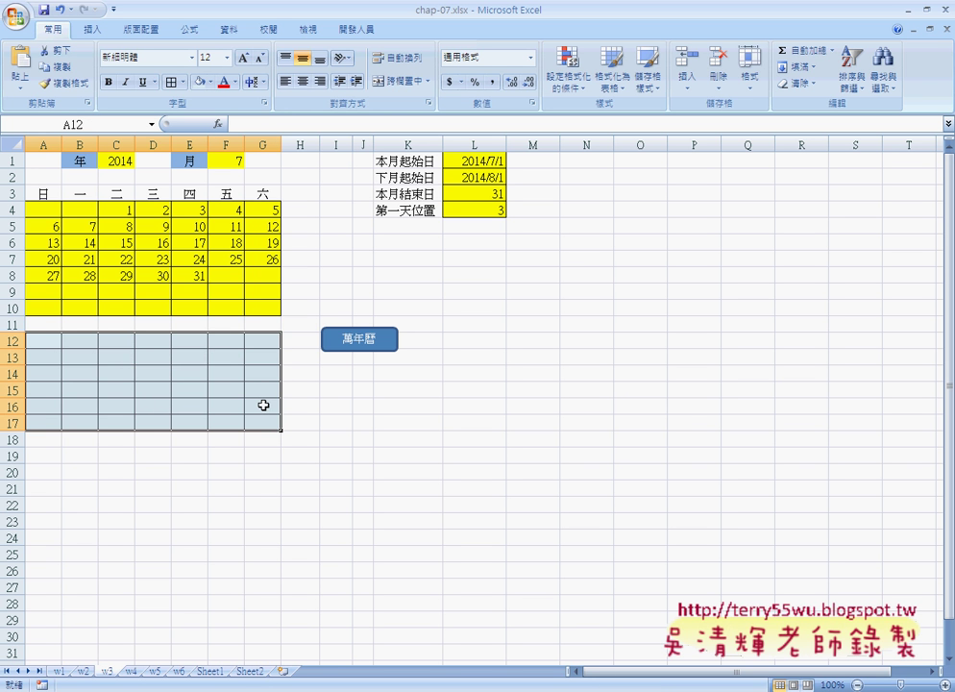
pyautogui.click(364, 346)
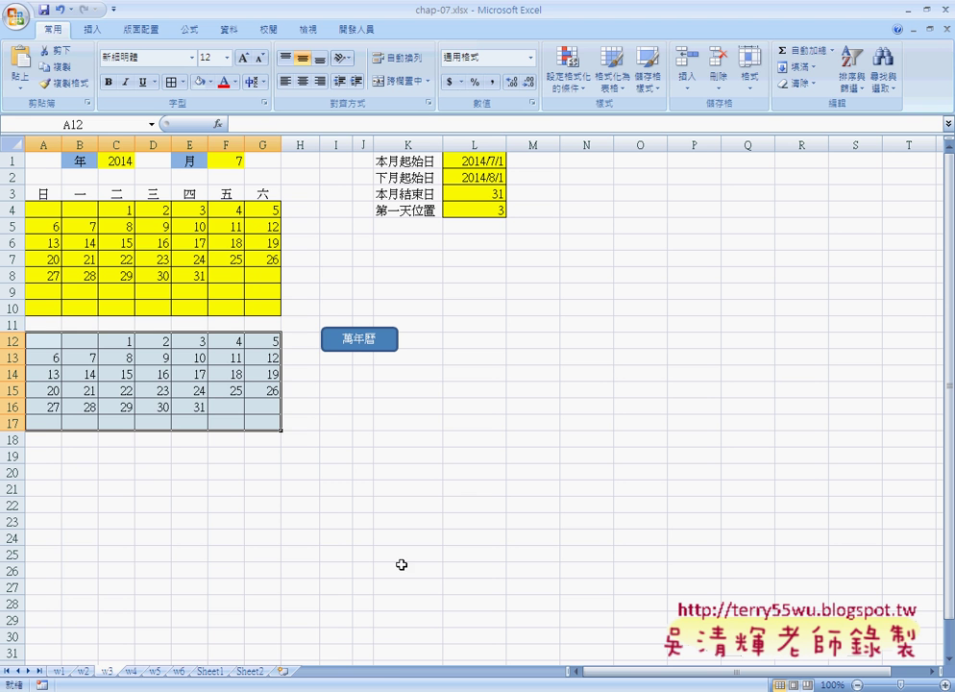
# - Return to the VBA editor and highlight the x assignment line
pyautogui.click(269, 690)
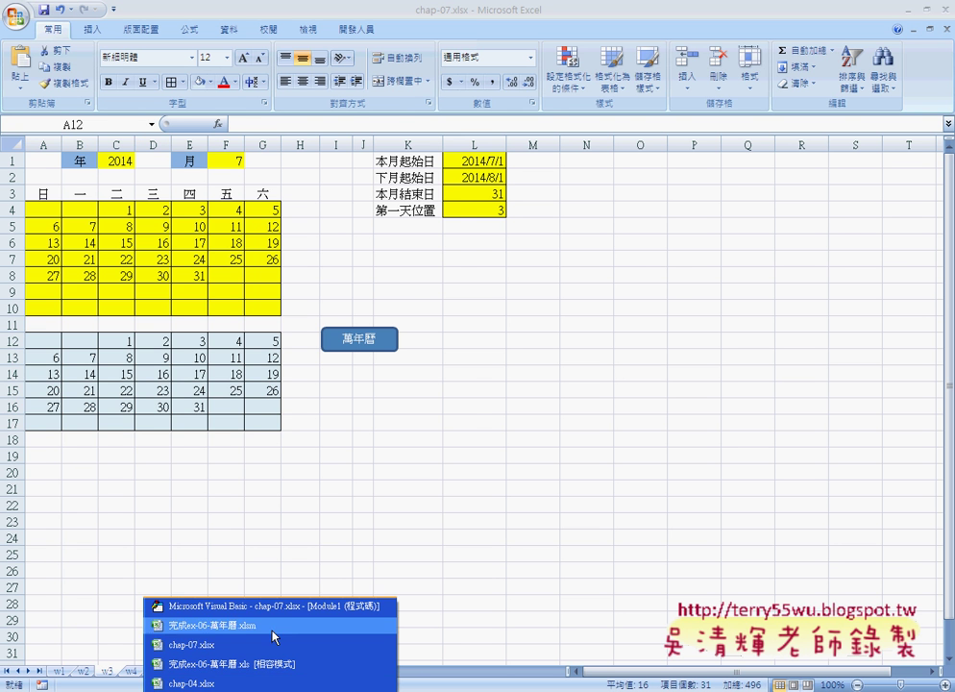
pyautogui.click(275, 606)
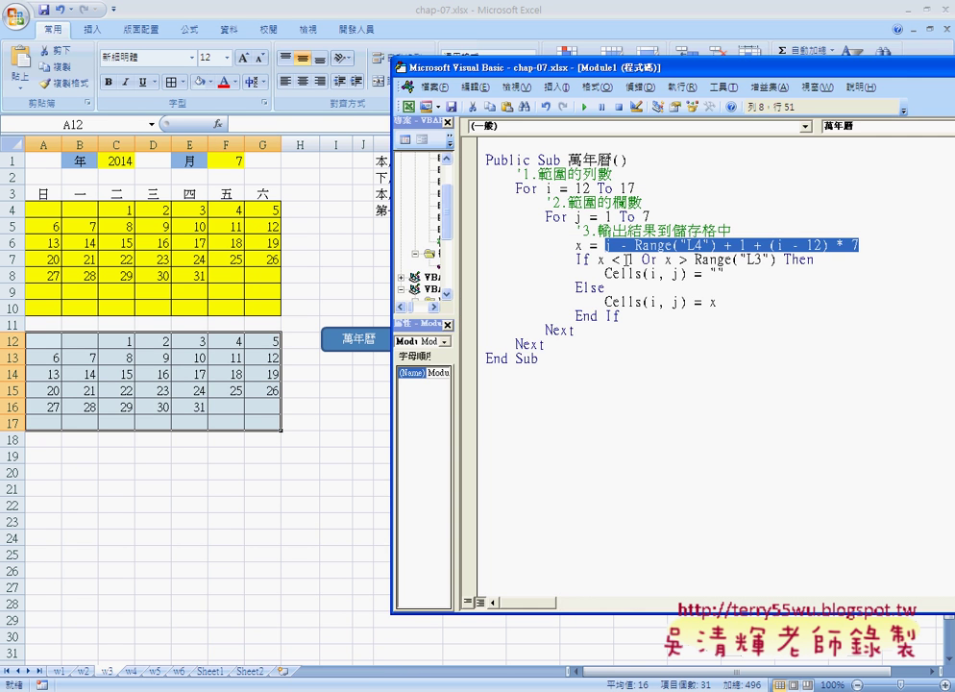
pyautogui.moveTo(575, 245)
pyautogui.mouseDown()
pyautogui.moveTo(842, 239)
pyautogui.moveTo(855, 252)
pyautogui.mouseUp()
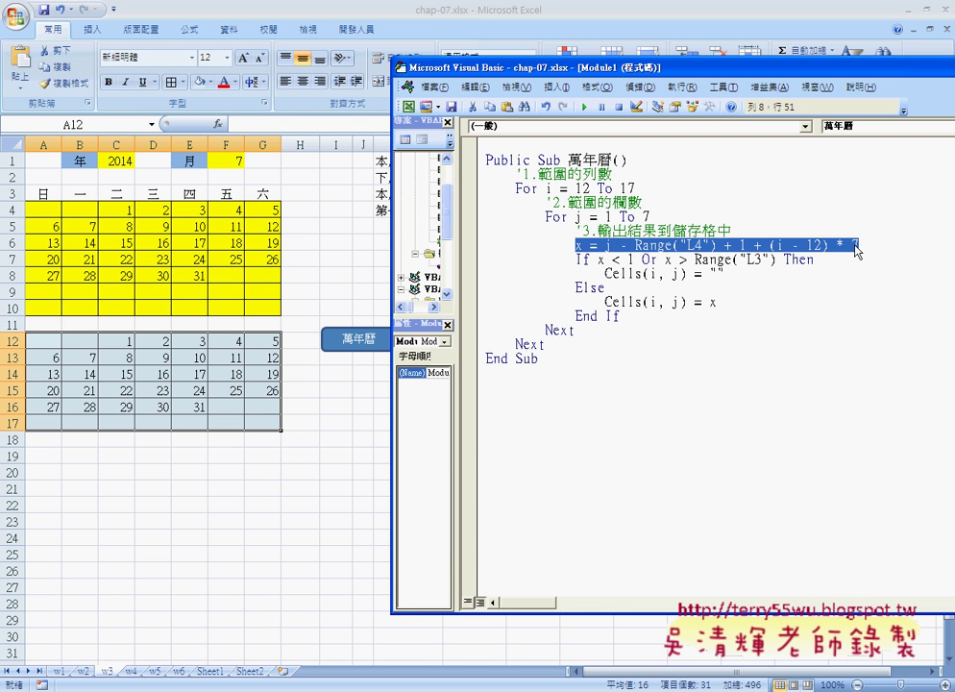